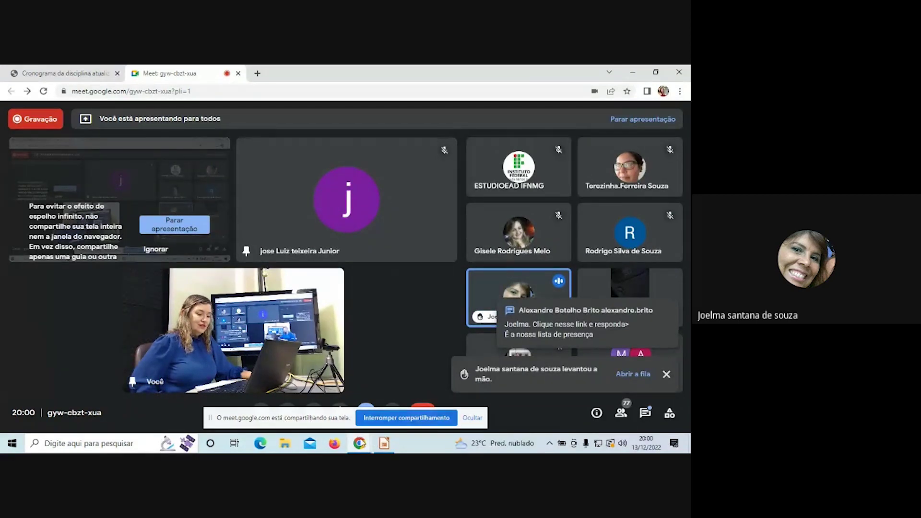
Return from the discipline schedule PDF to the course page and open Postagem da Atividade Aplicada under Unidade II.
mouse_move(380, 447)
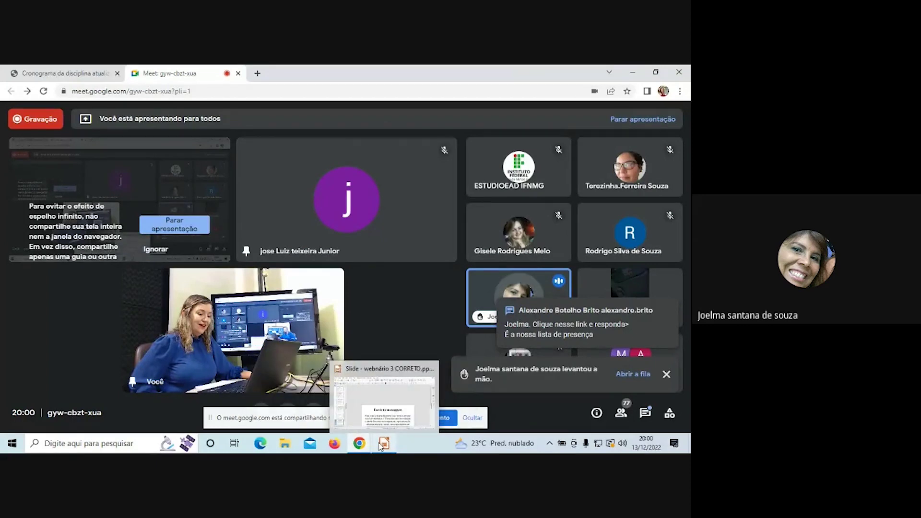
left_click(47, 70)
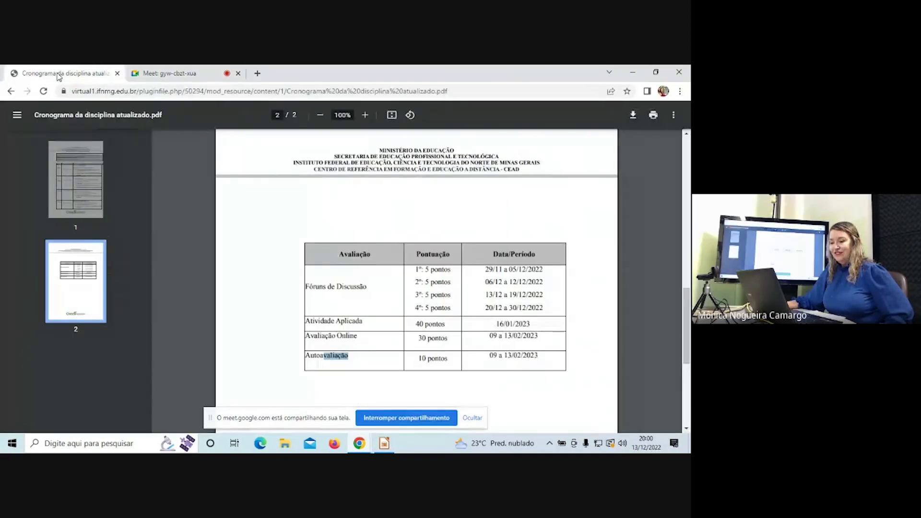
left_click(11, 93)
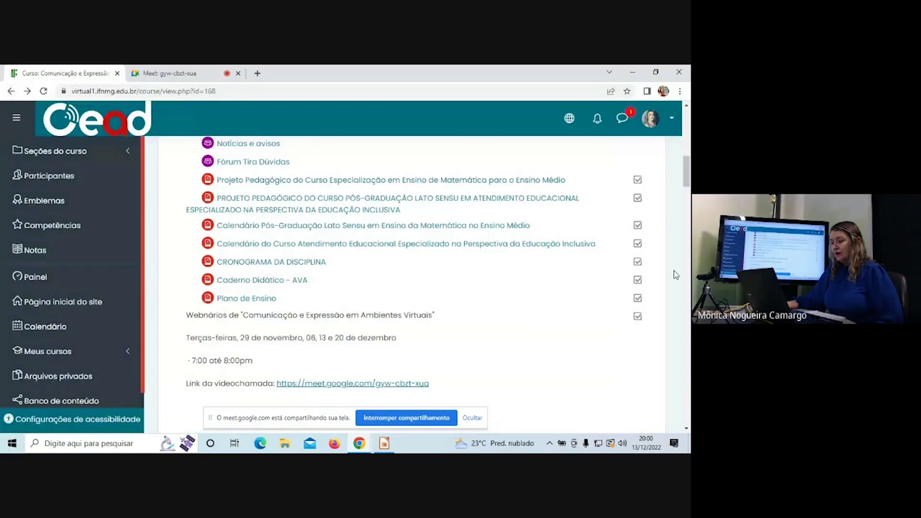
left_click_drag(687, 187, 687, 265)
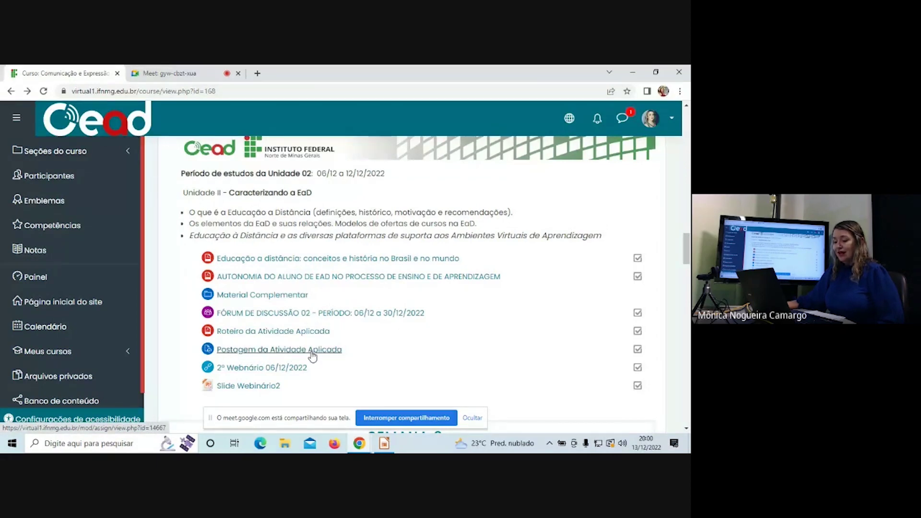
left_click(296, 354)
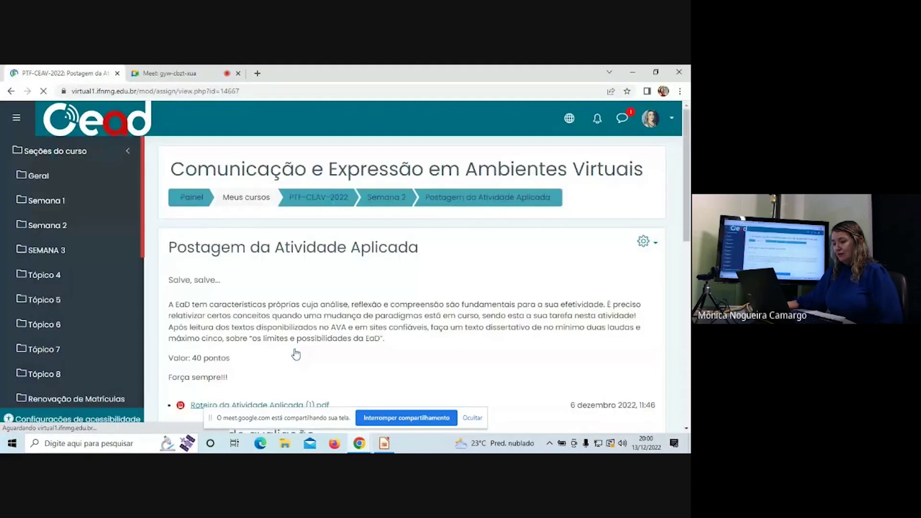
Review the assignment's grading summary and open the list of all submissions.
scroll(686, 287, "down", 4)
left_click_drag(685, 287, 684, 320)
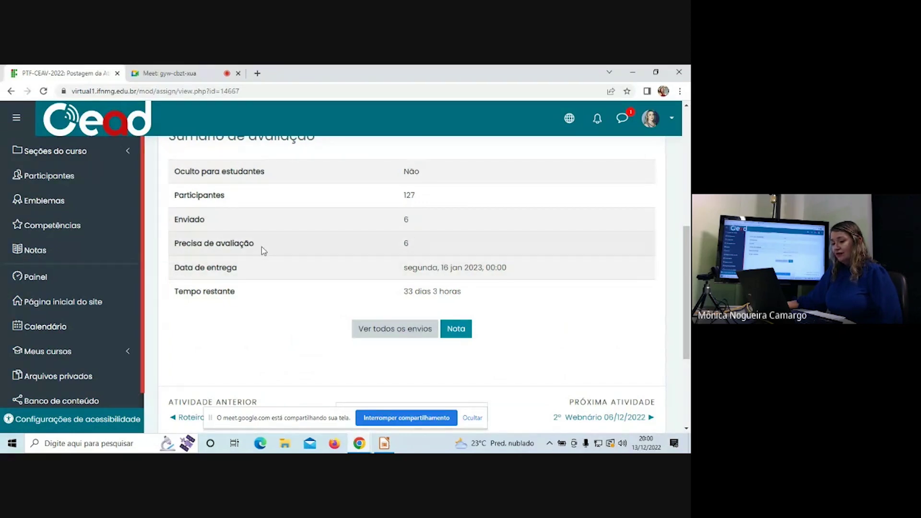
left_click(392, 332)
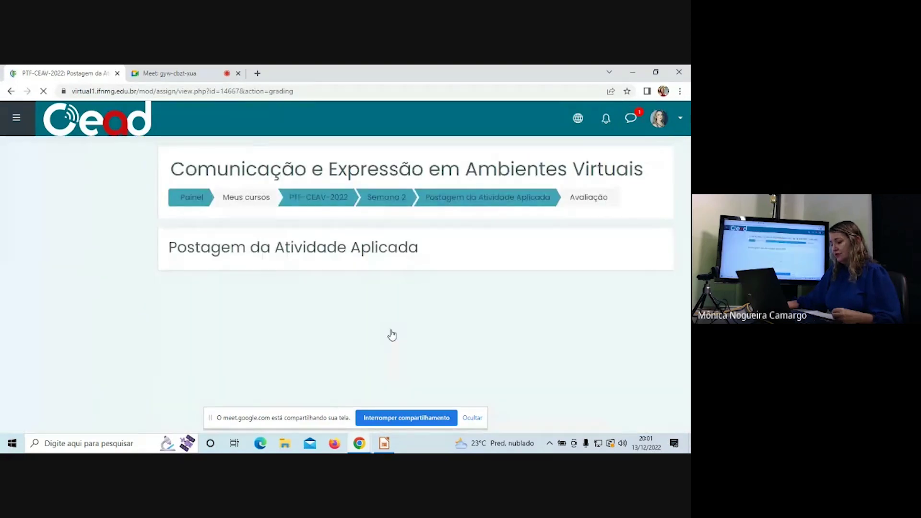
Look through the participants' submission statuses for Postagem da Atividade Aplicada, from the start to the end of the table.
scroll(689, 181, "down", 8)
scroll(689, 181, "down", 5)
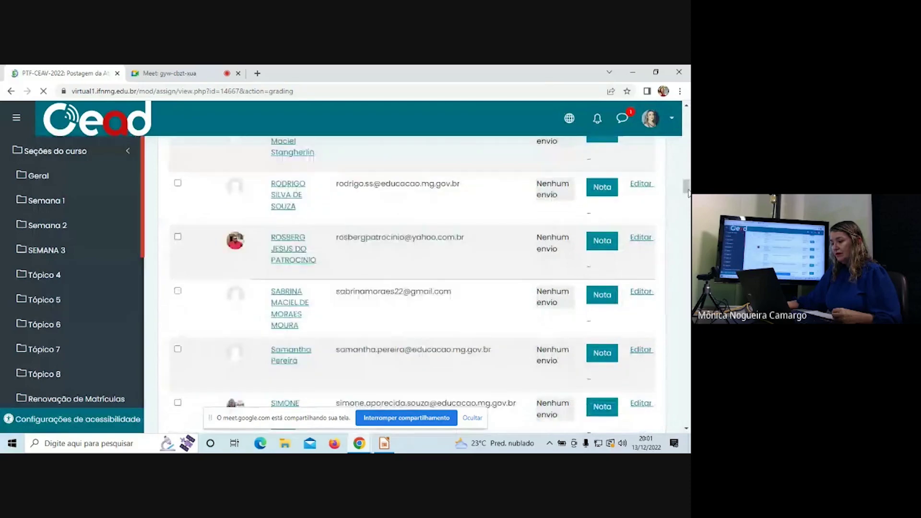
left_click_drag(688, 150, 688, 131)
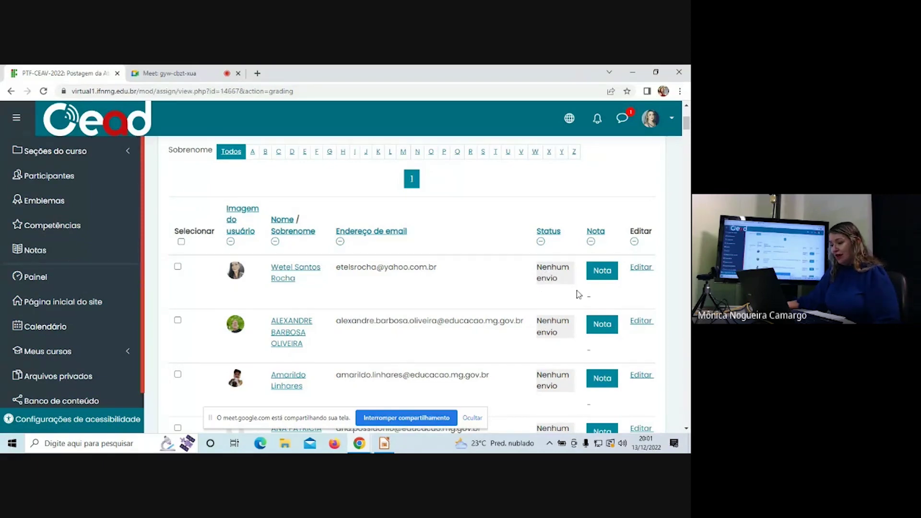
scroll(688, 129, "down", 10)
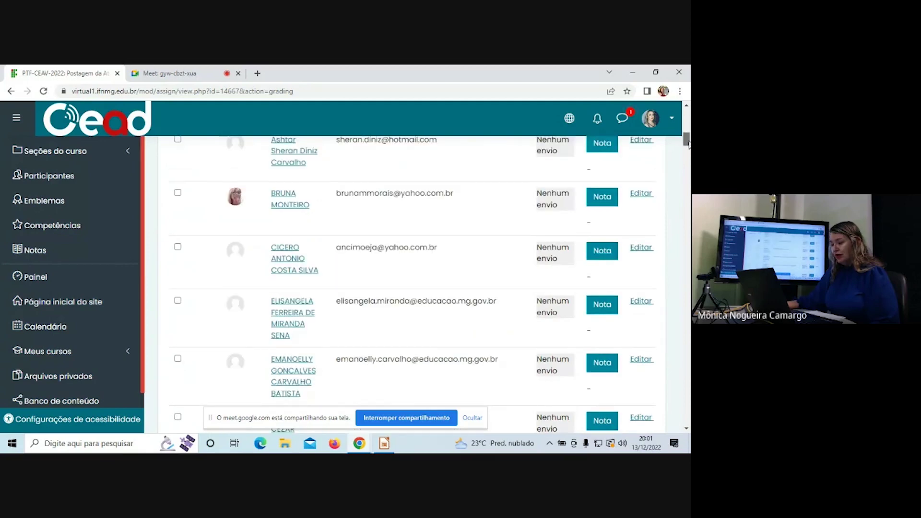
scroll(688, 120, "up", 15)
scroll(423, 271, "down", 10)
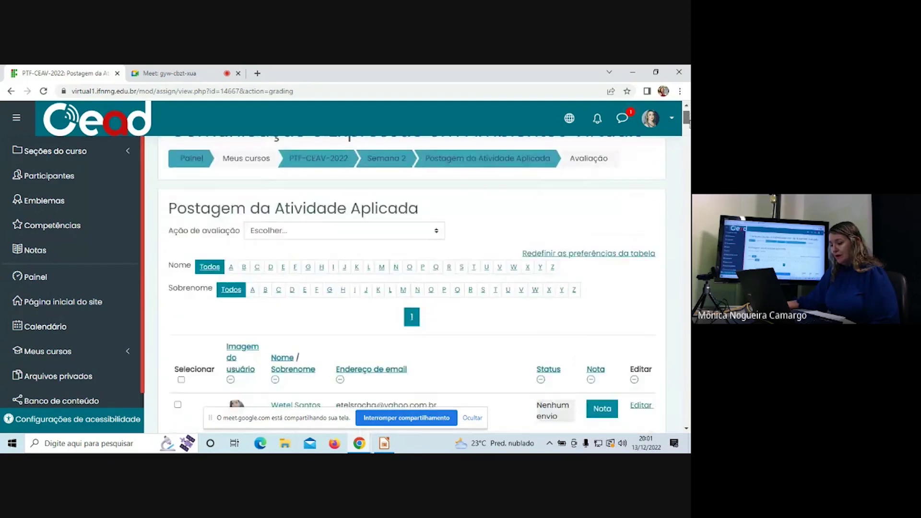
left_click_drag(690, 211, 685, 408)
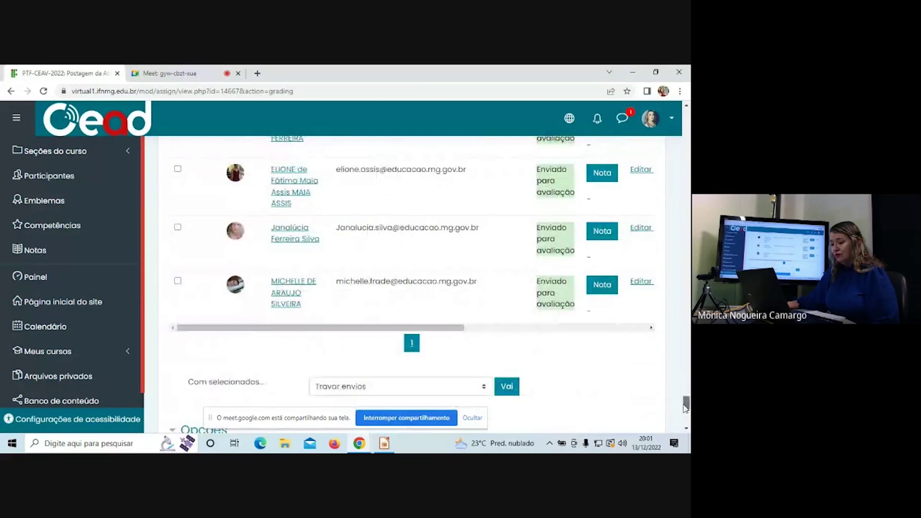
Sort the submissions table by Última modificação (envio) and check the first rows.
left_click_drag(451, 328, 619, 330)
left_click_drag(687, 403, 675, 120)
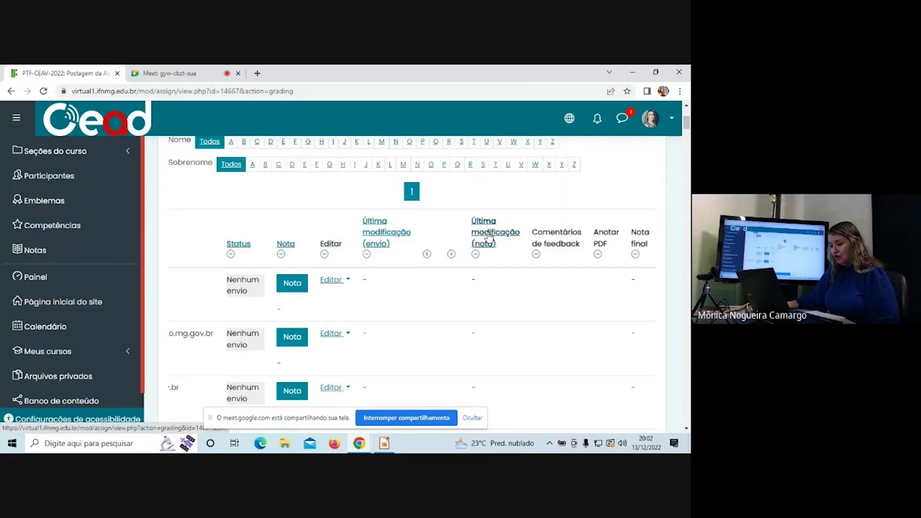
triple_click(384, 235)
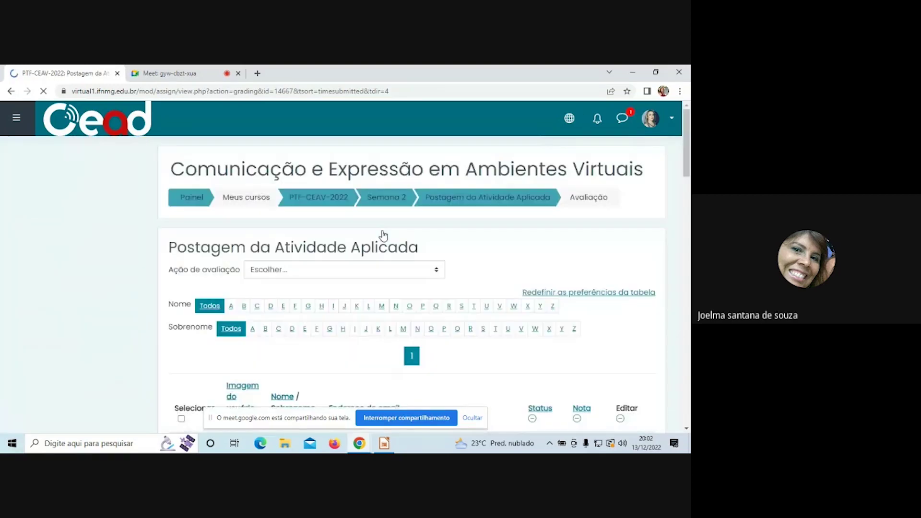
left_click_drag(687, 118, 687, 121)
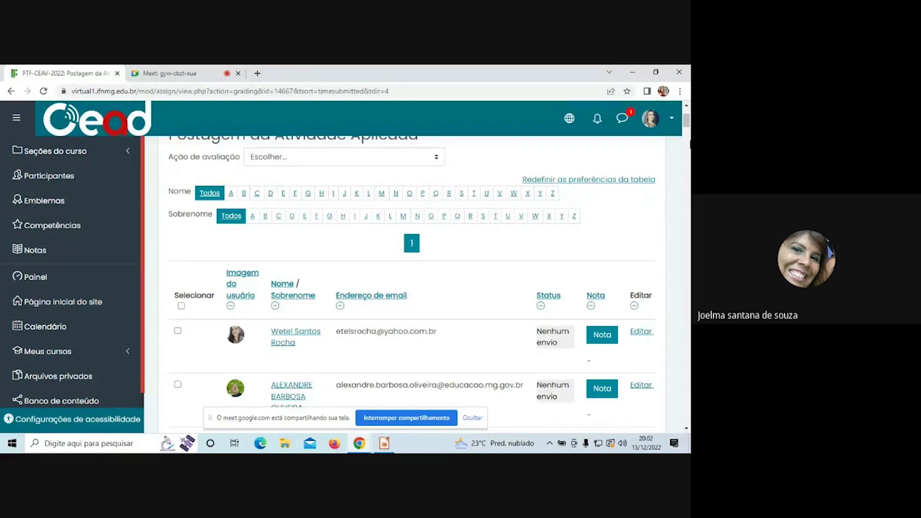
mouse_move(689, 127)
left_mouse_down()
mouse_move(687, 204)
mouse_move(687, 126)
left_mouse_up()
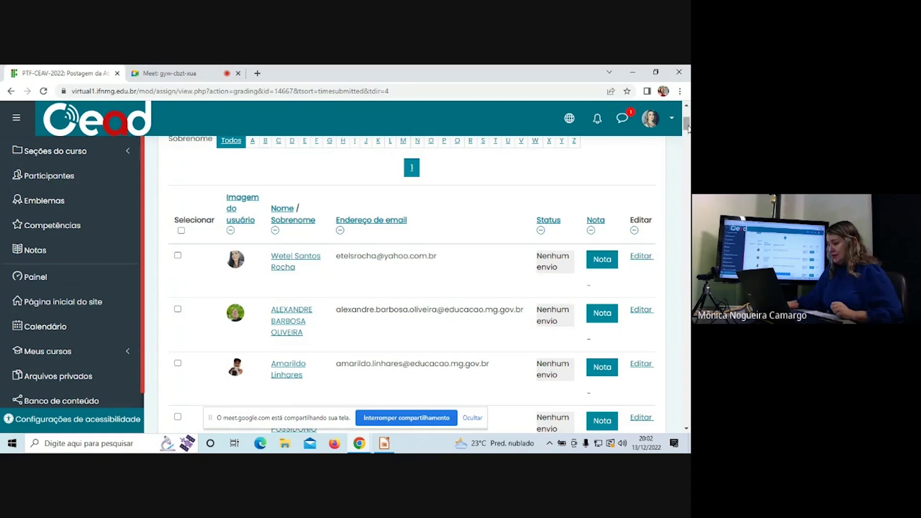
scroll(688, 129, "up", 4)
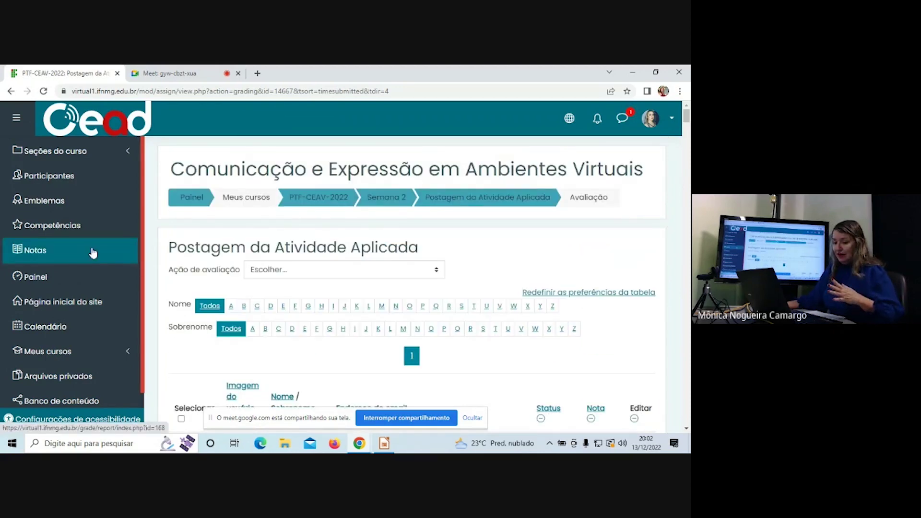
Open the course's participant list, open the third listed student's profile and review the course details, group and last access.
left_click(45, 178)
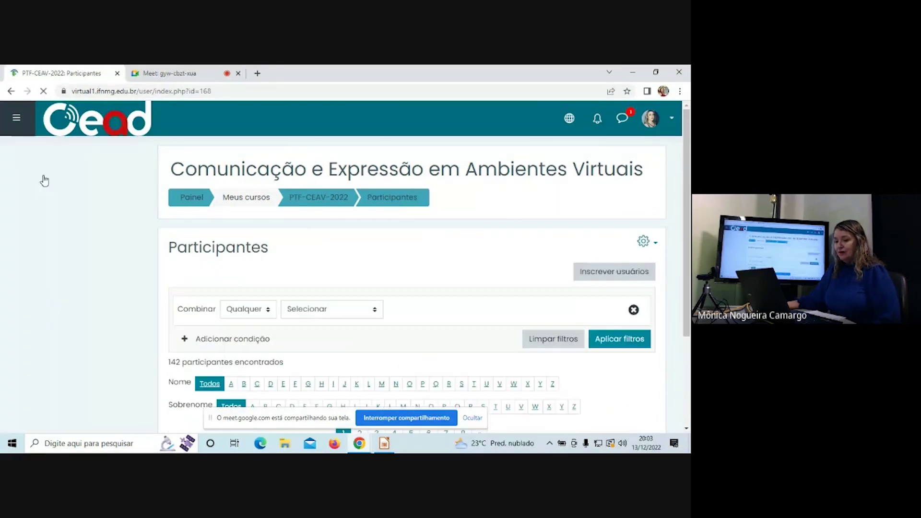
scroll(690, 190, "down", 5)
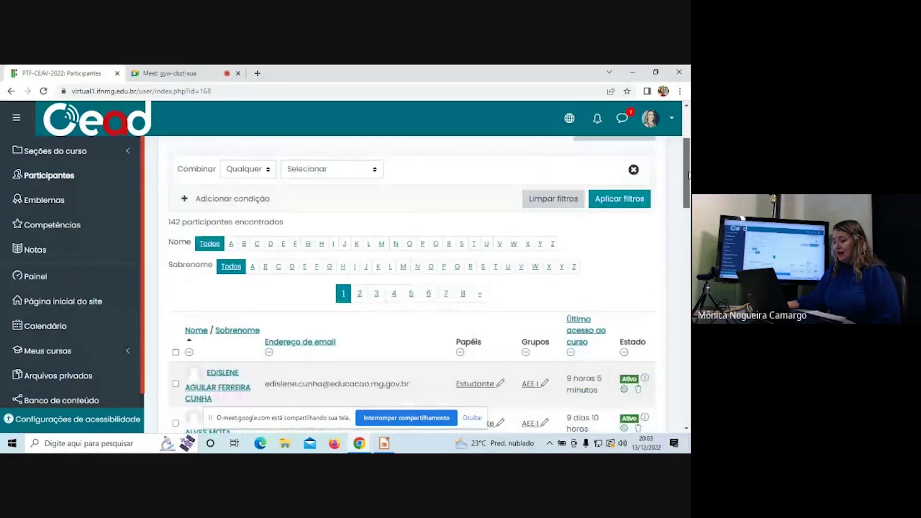
left_click_drag(689, 191, 682, 160)
left_click_drag(686, 152, 686, 201)
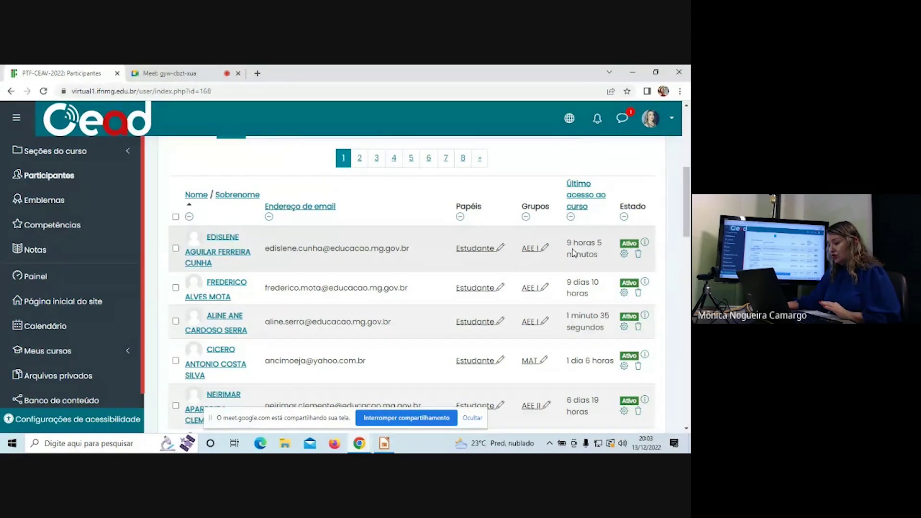
left_click(228, 320)
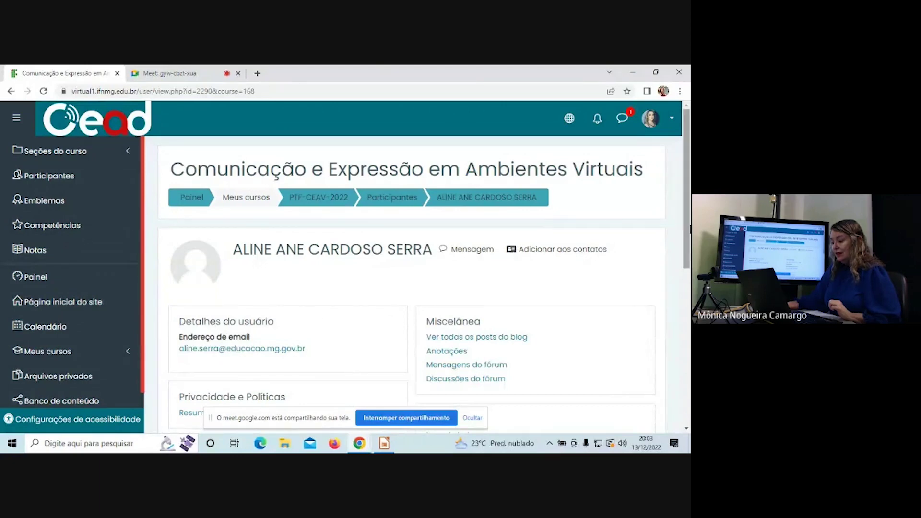
left_click_drag(688, 228, 673, 329)
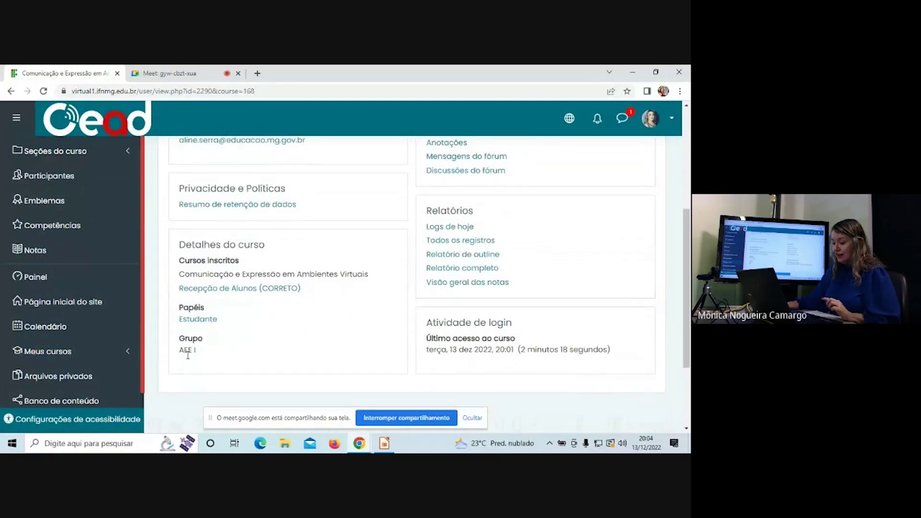
left_click_drag(682, 336, 684, 241)
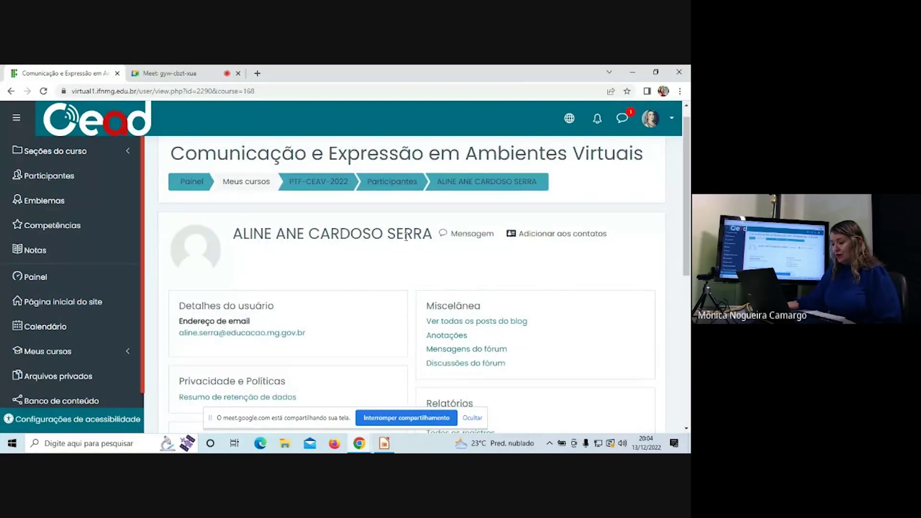
Send the student a private message from the profile reading "Boa noite" followed by the student's first name.
left_click(481, 236)
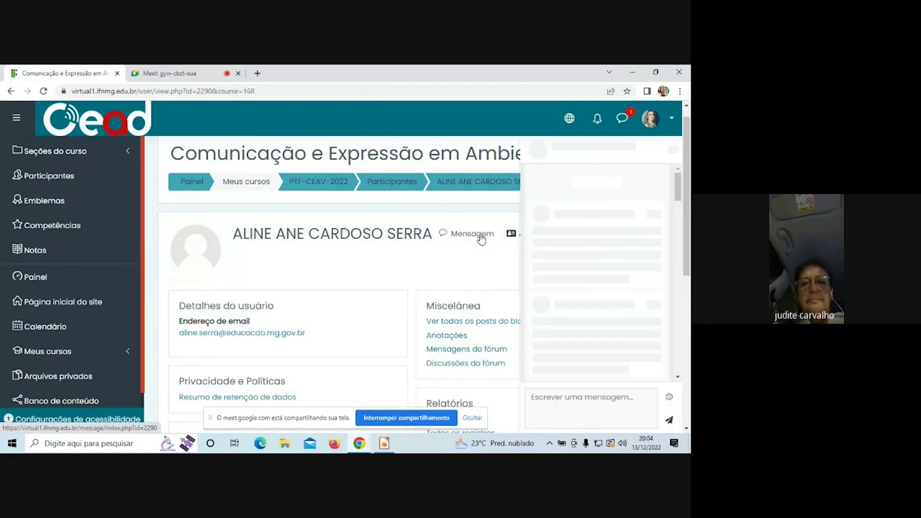
left_click(570, 399)
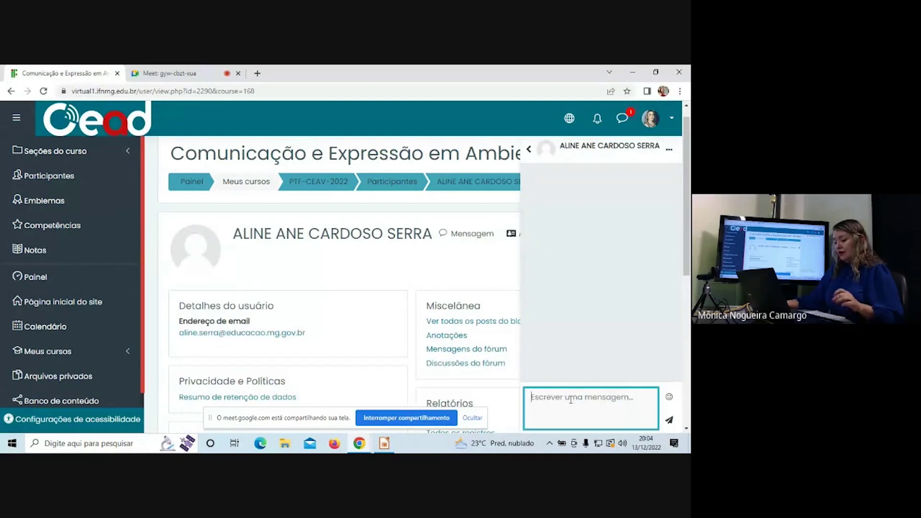
type("B")
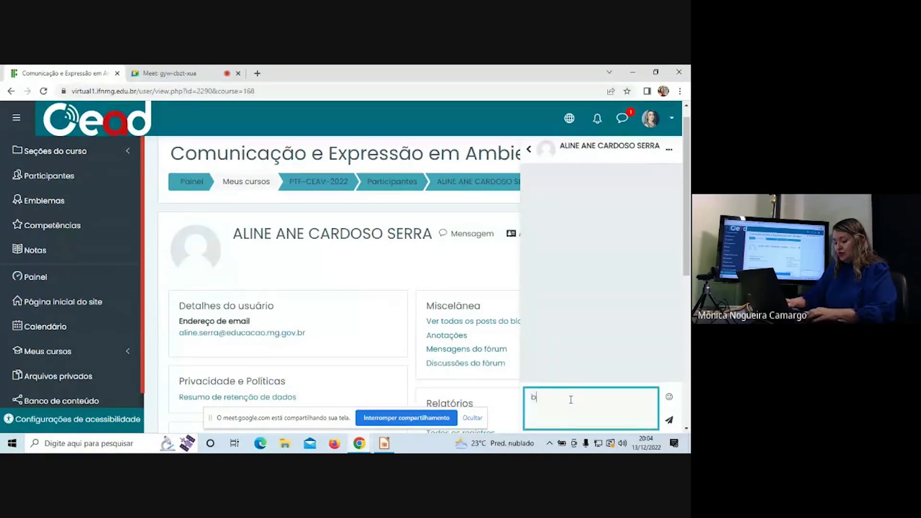
type("oa ")
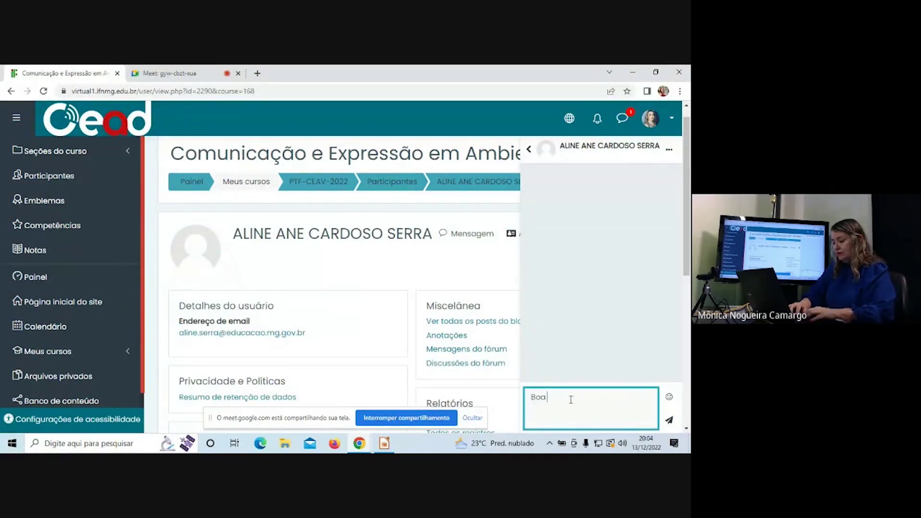
type("noite, A")
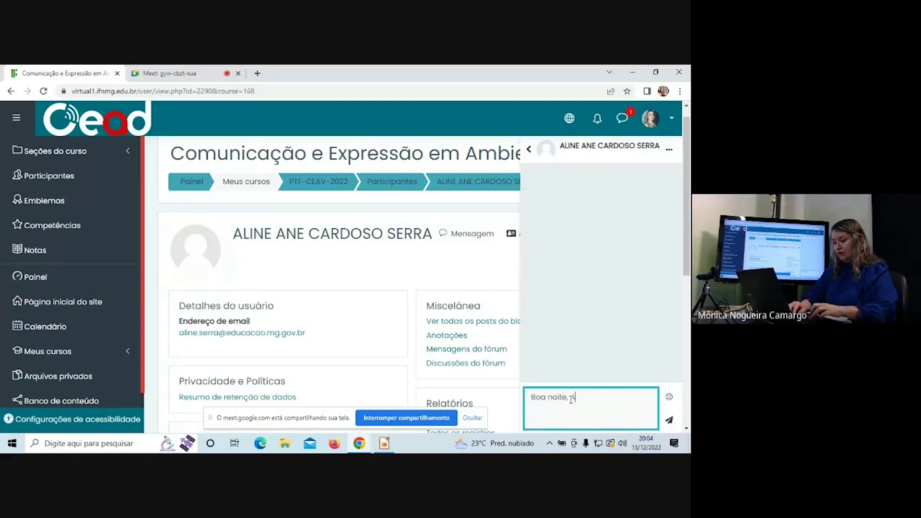
type("line,")
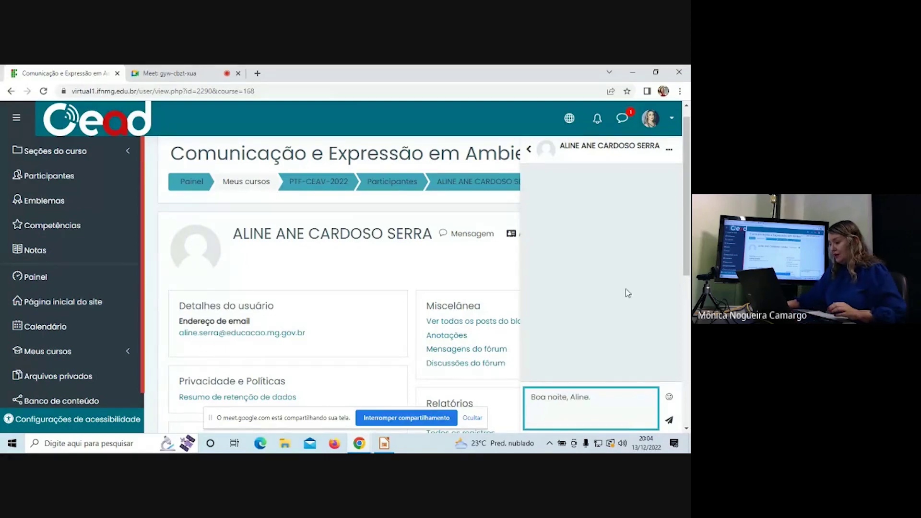
scroll(689, 335, "down", 1)
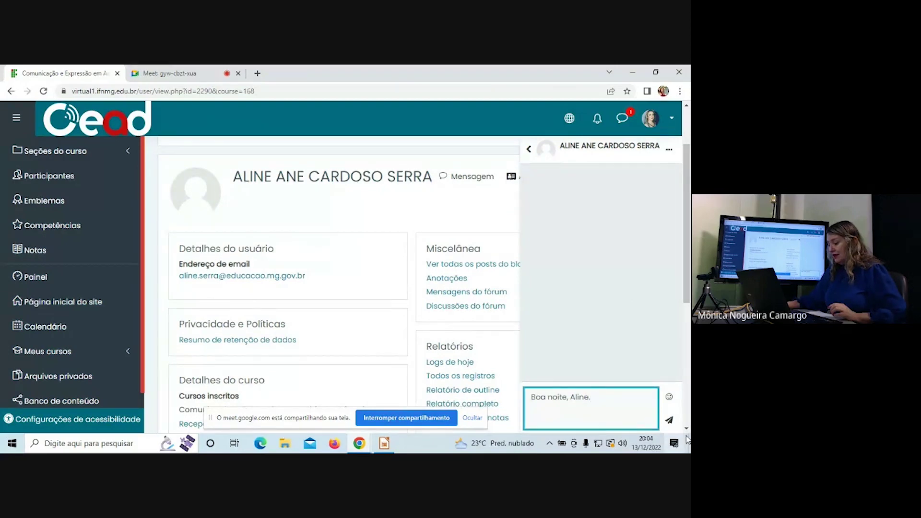
scroll(687, 432, "down", 5)
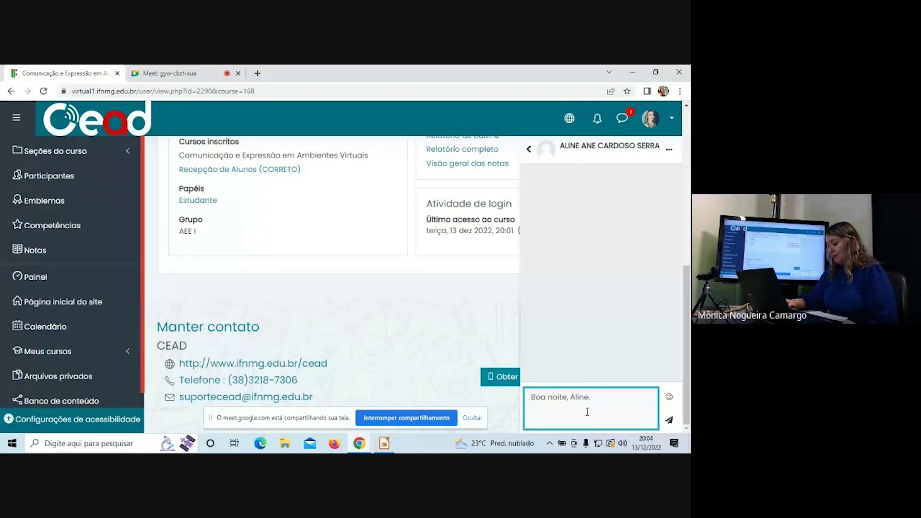
key("Return")
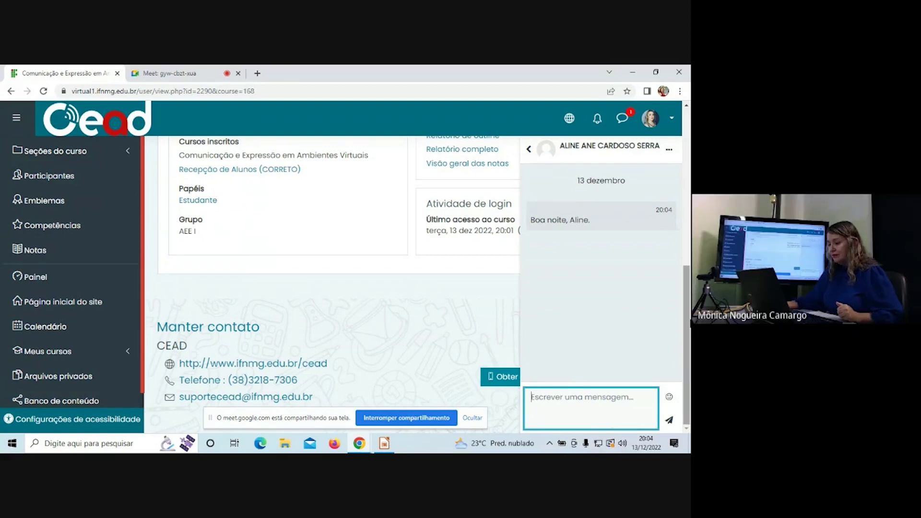
scroll(336, 263, "up", 10)
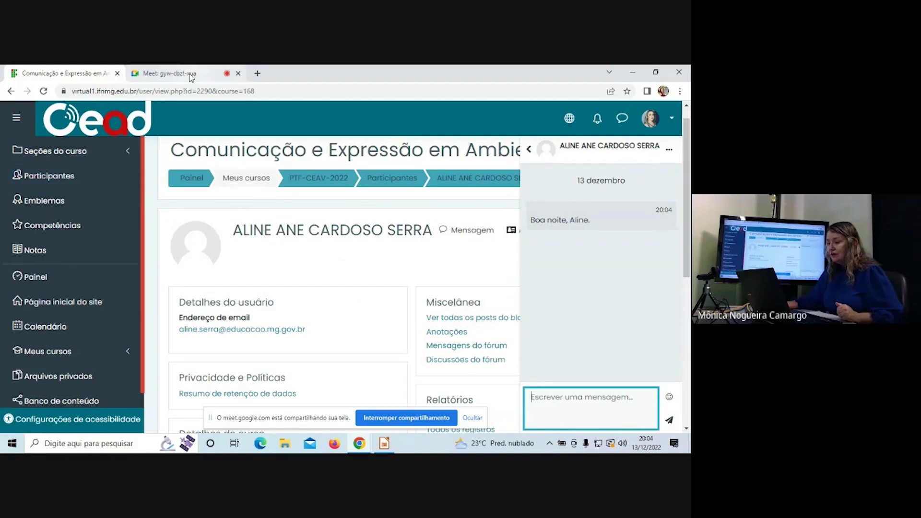
Return to the participant list and filter it to first names beginning with M.
left_click(47, 178)
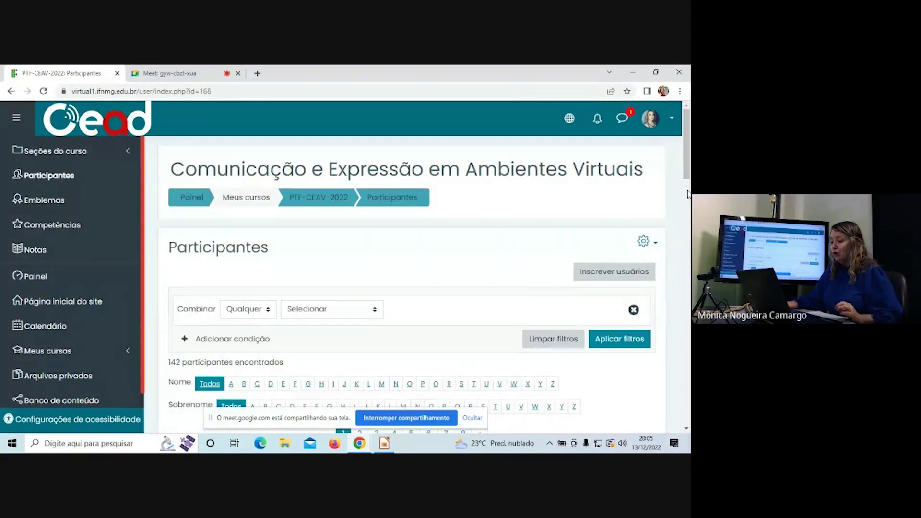
scroll(682, 163, "down", 7)
scroll(220, 304, "up", 6)
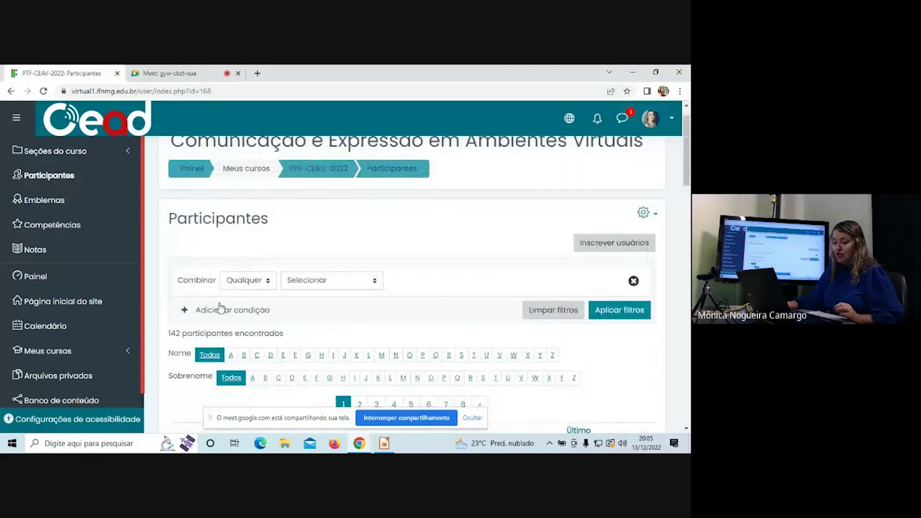
left_click(382, 356)
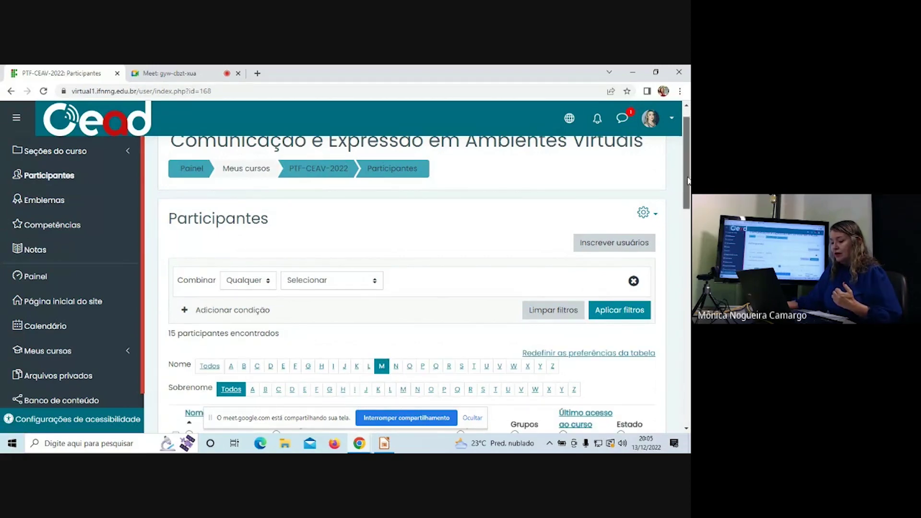
scroll(683, 221, "down", 4)
left_click_drag(687, 235, 685, 202)
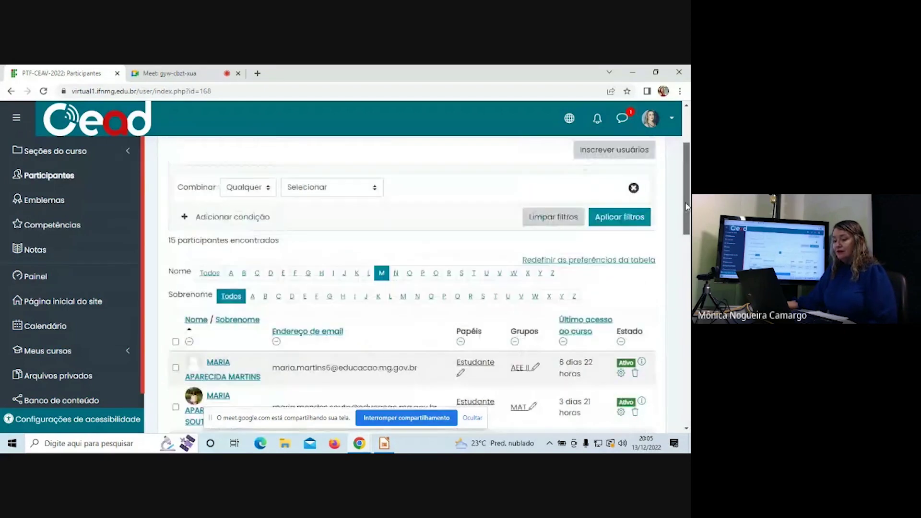
Reset the participants' first-name filter to Todos and switch back to the Google Meet call.
left_click(207, 277)
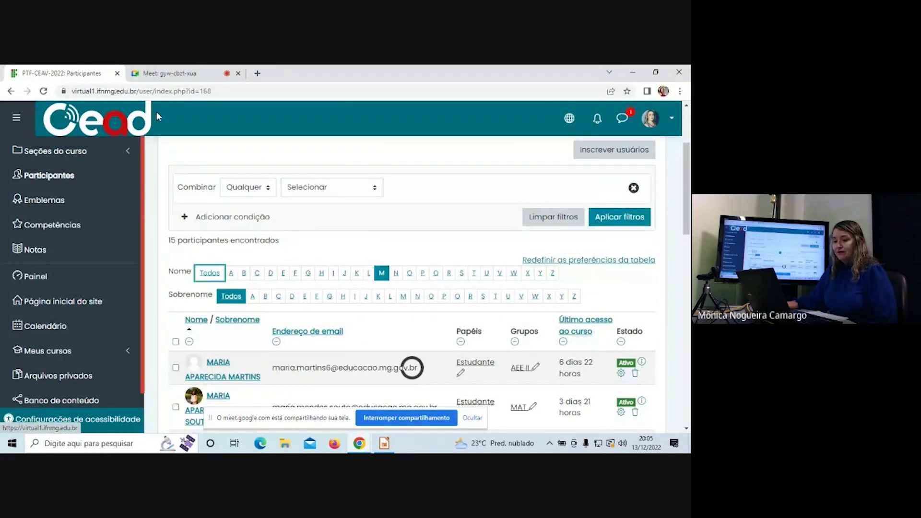
left_click(178, 76)
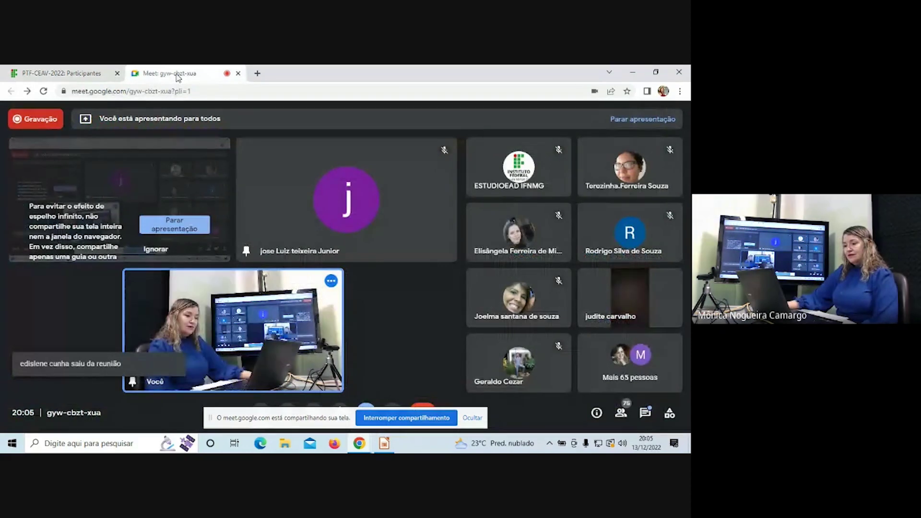